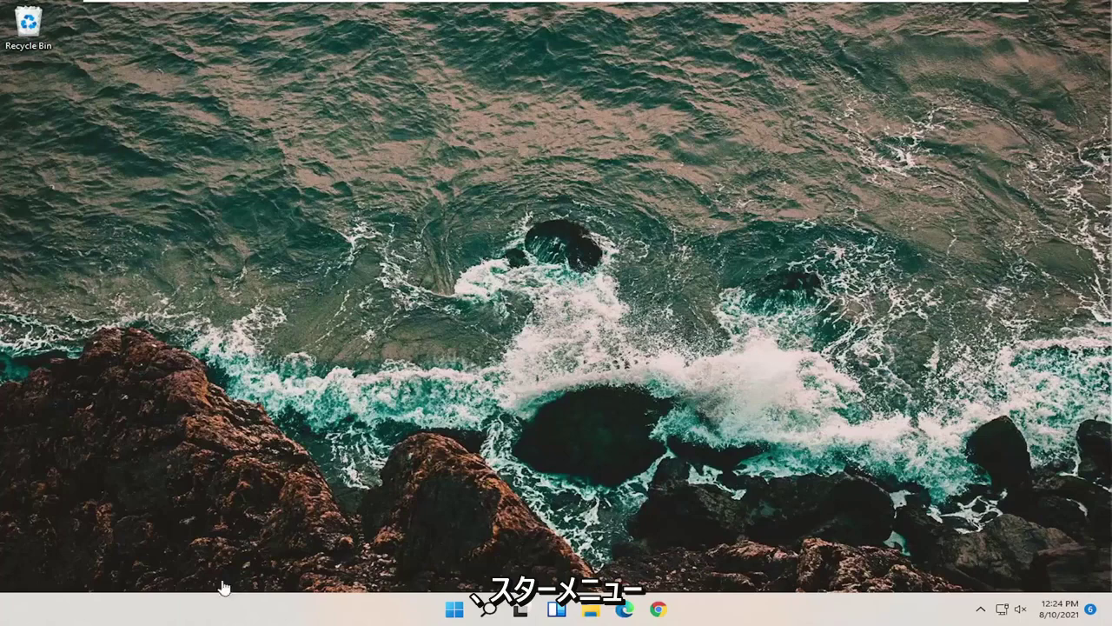
Step: Search for regedit and run Registry Editor as administrator, allowing it to make changes to the device
click(489, 608)
text(regedit)
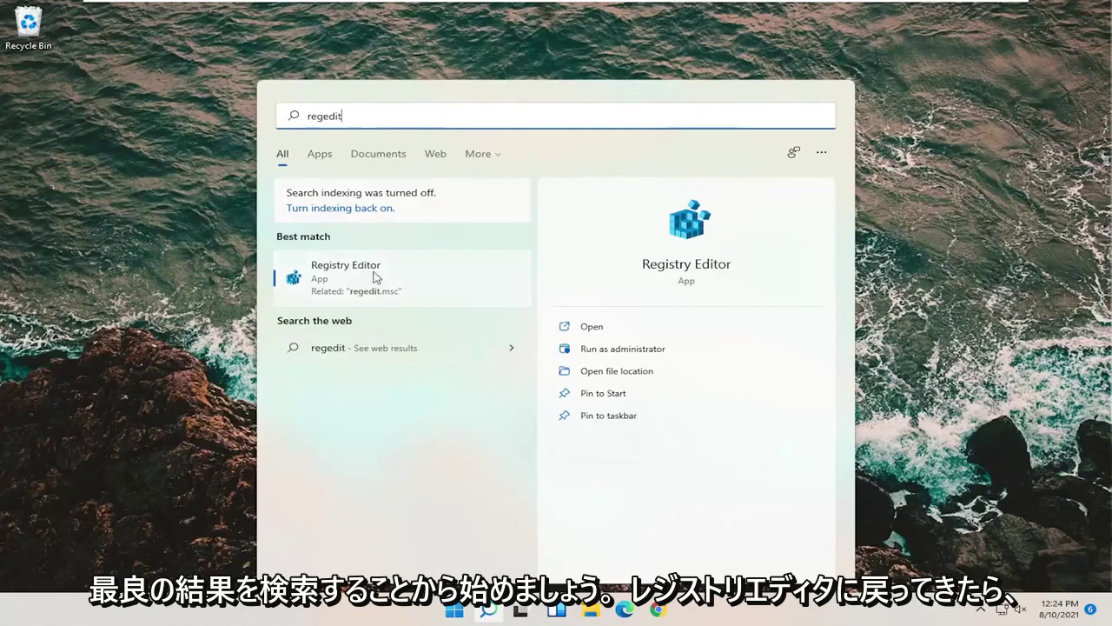
right_click(344, 277)
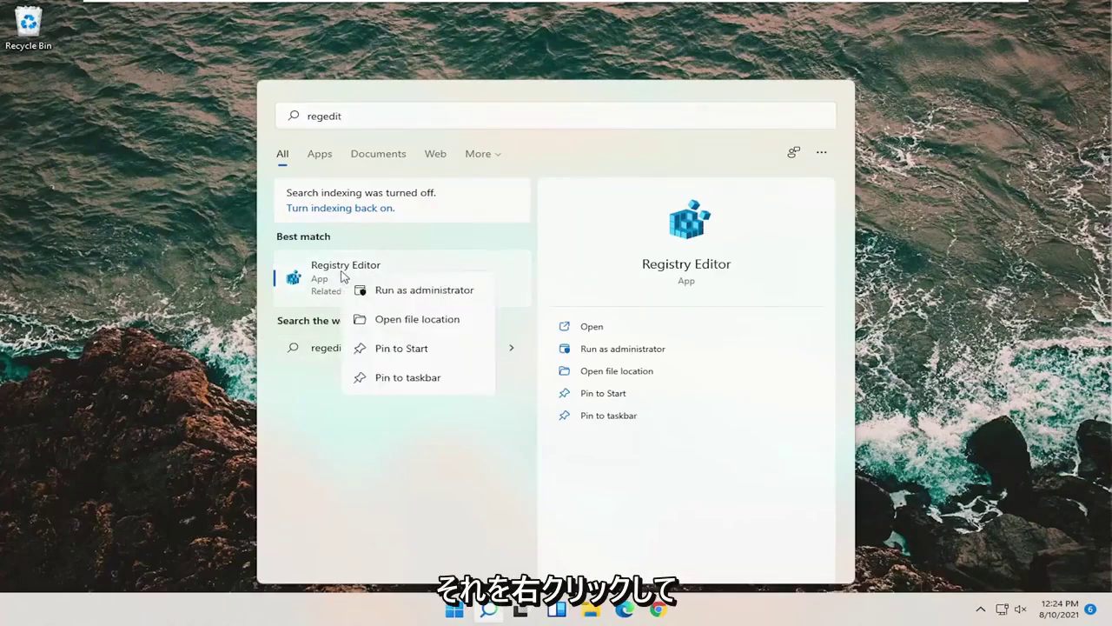
click(399, 290)
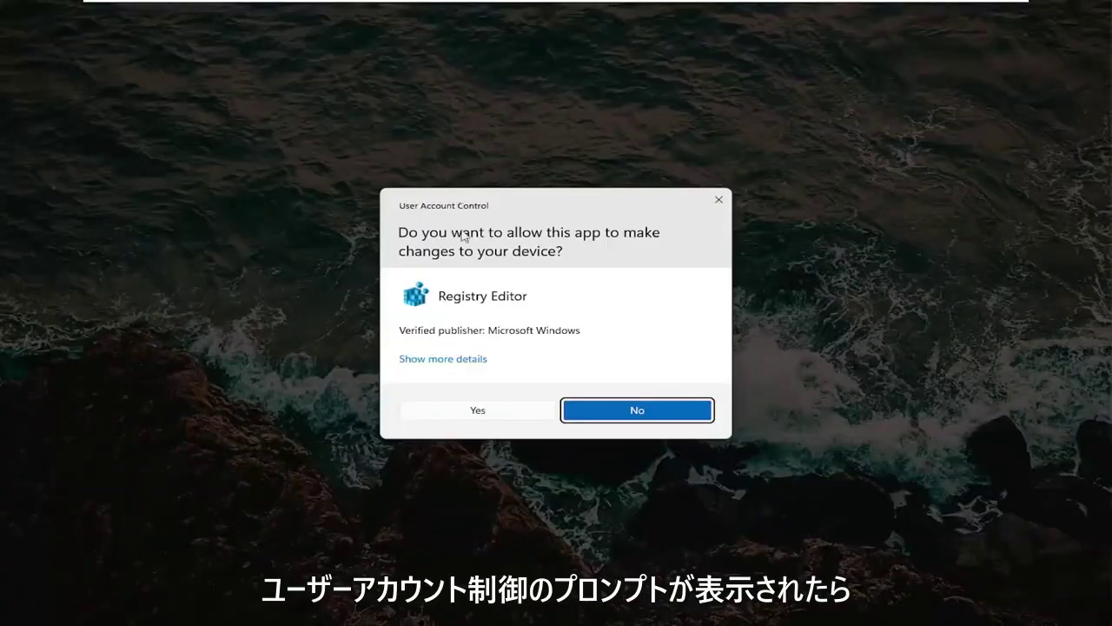
click(462, 412)
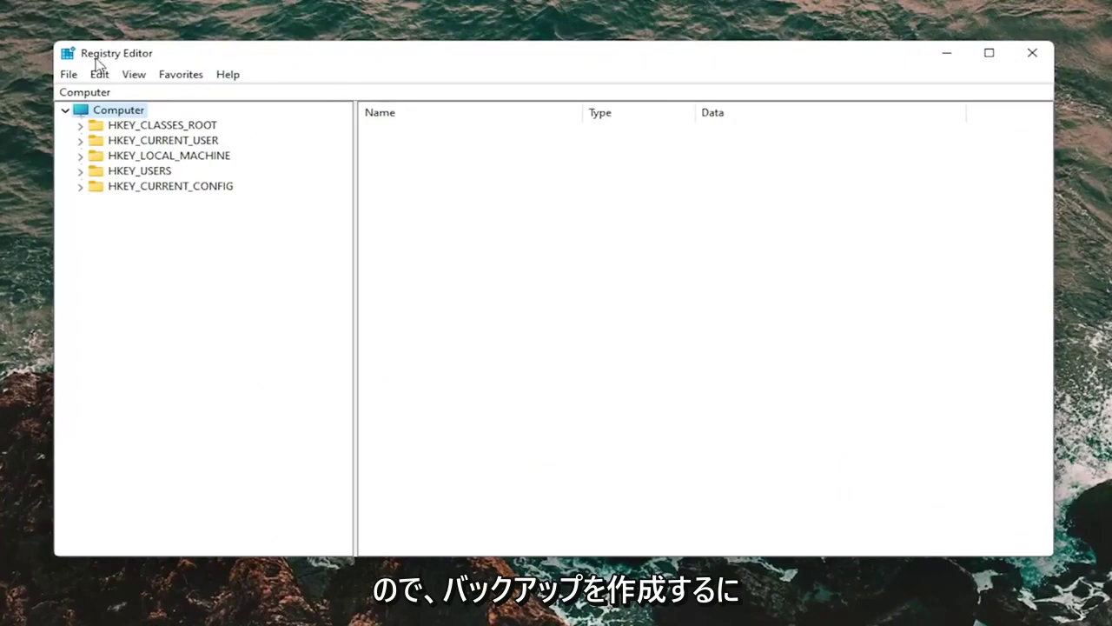
Step: View the registry file export and import dialogs, cancelling each without saving or loading a file
click(70, 78)
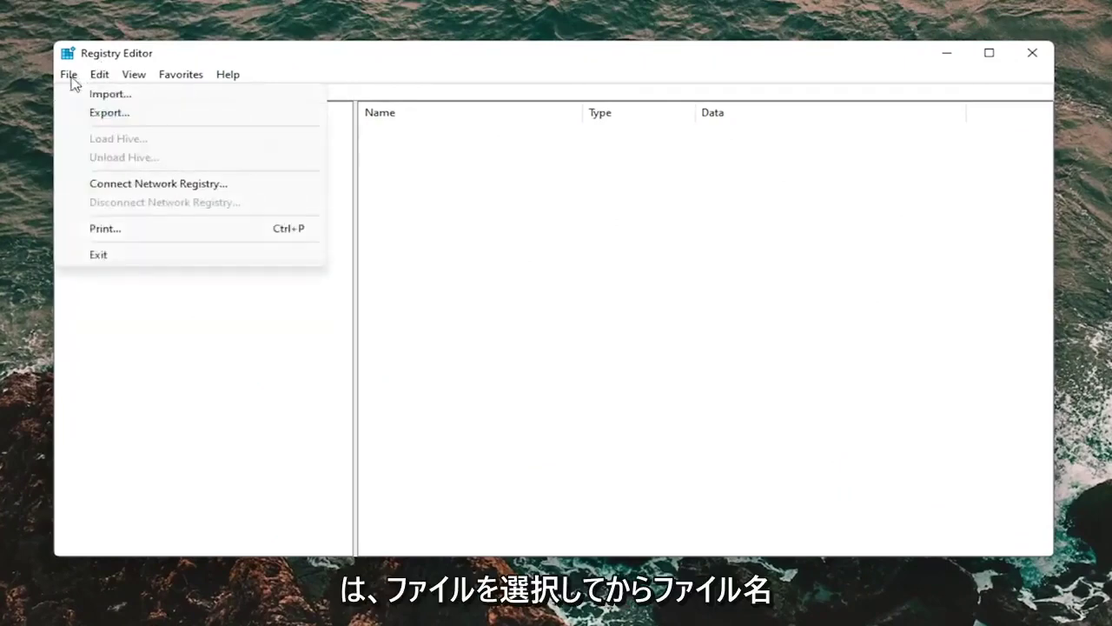
click(97, 114)
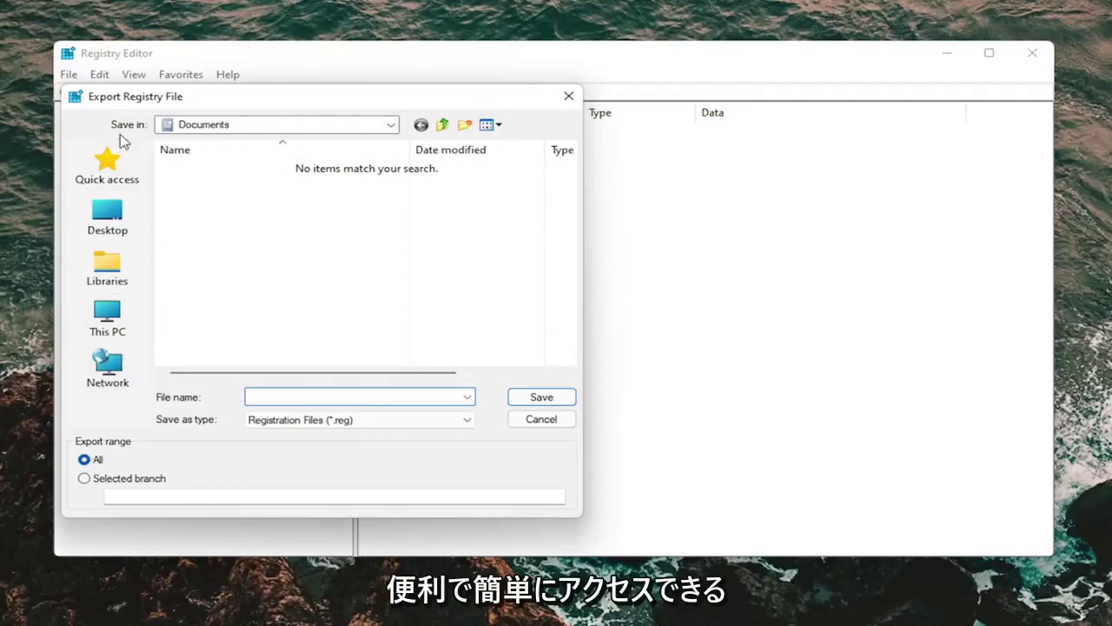
click(566, 98)
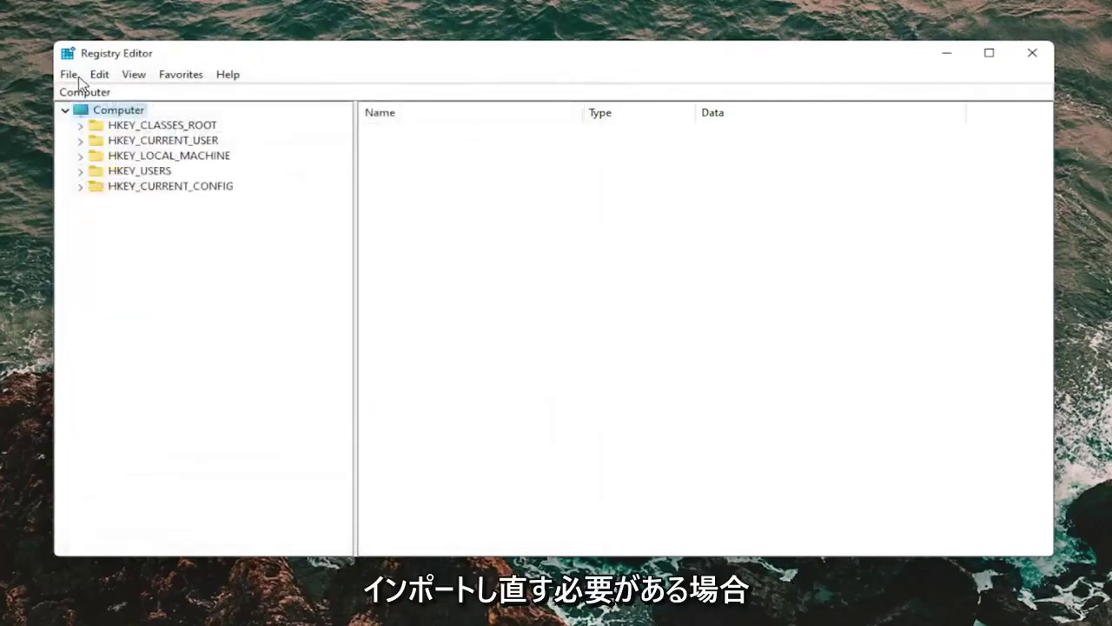
click(75, 77)
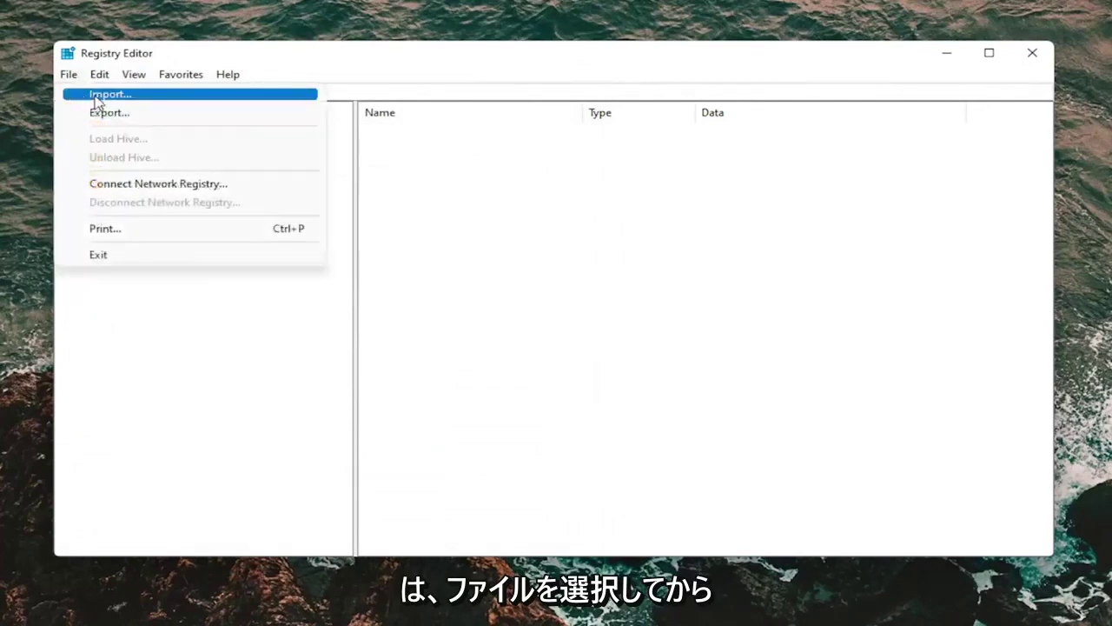
click(96, 98)
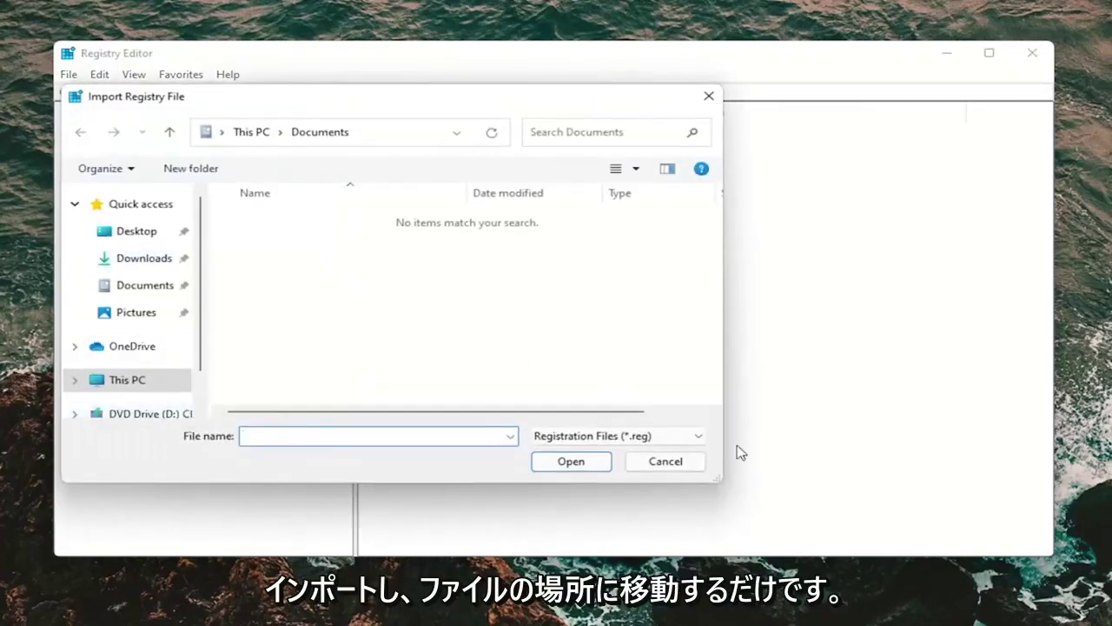
click(665, 462)
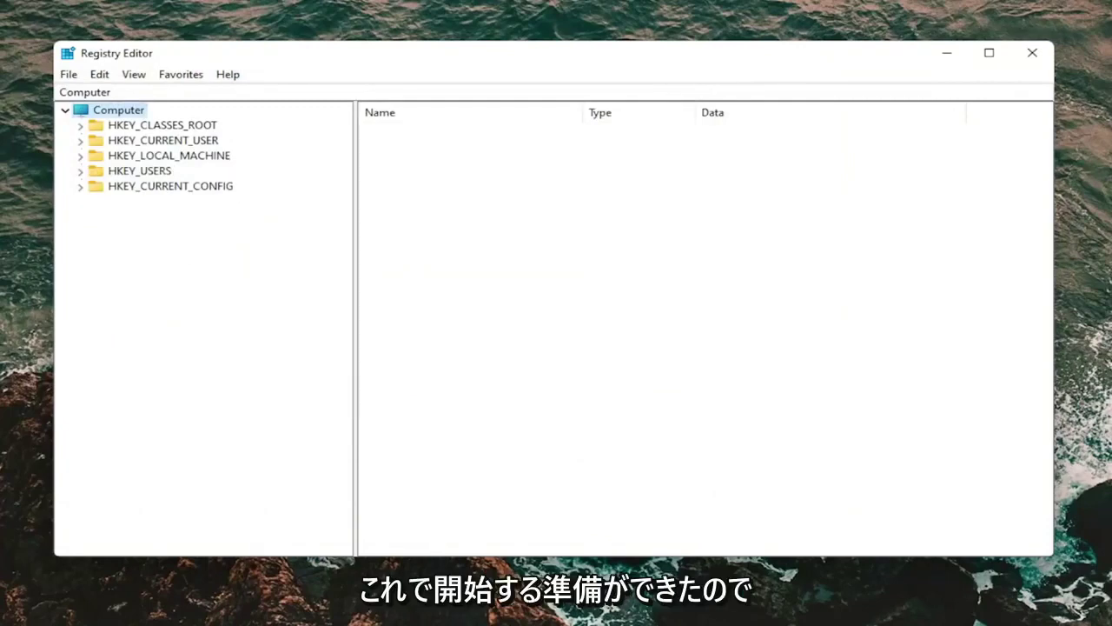
Step: Expand the registry tree to HKEY_LOCAL_MACHINE\SYSTEM\CurrentControlSet\Control\Class
double_click(179, 159)
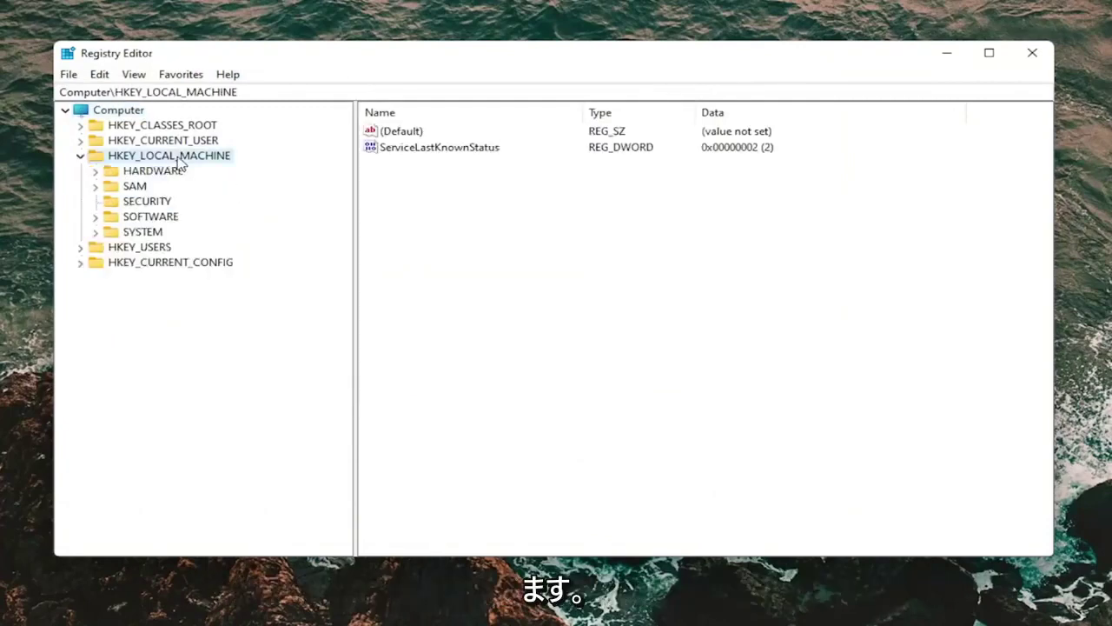
double_click(145, 236)
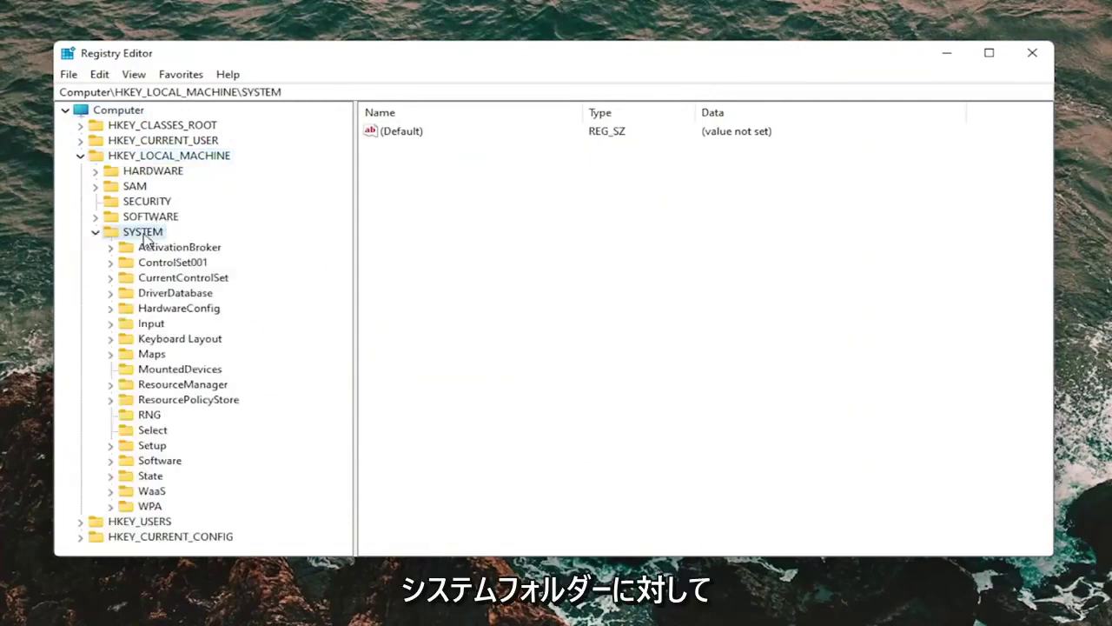
double_click(165, 279)
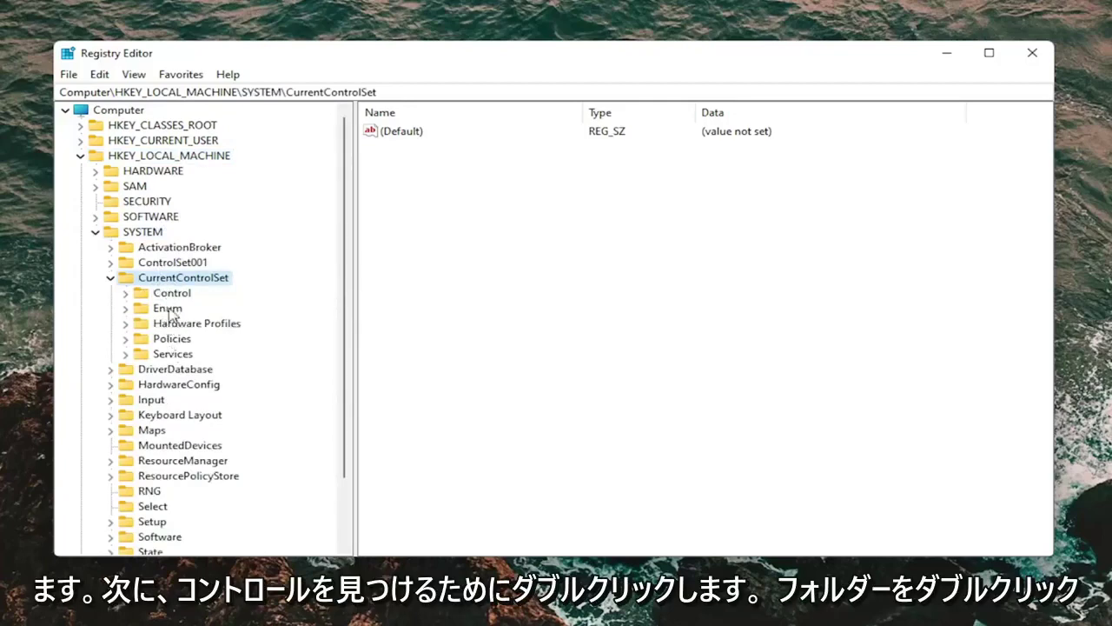
double_click(170, 293)
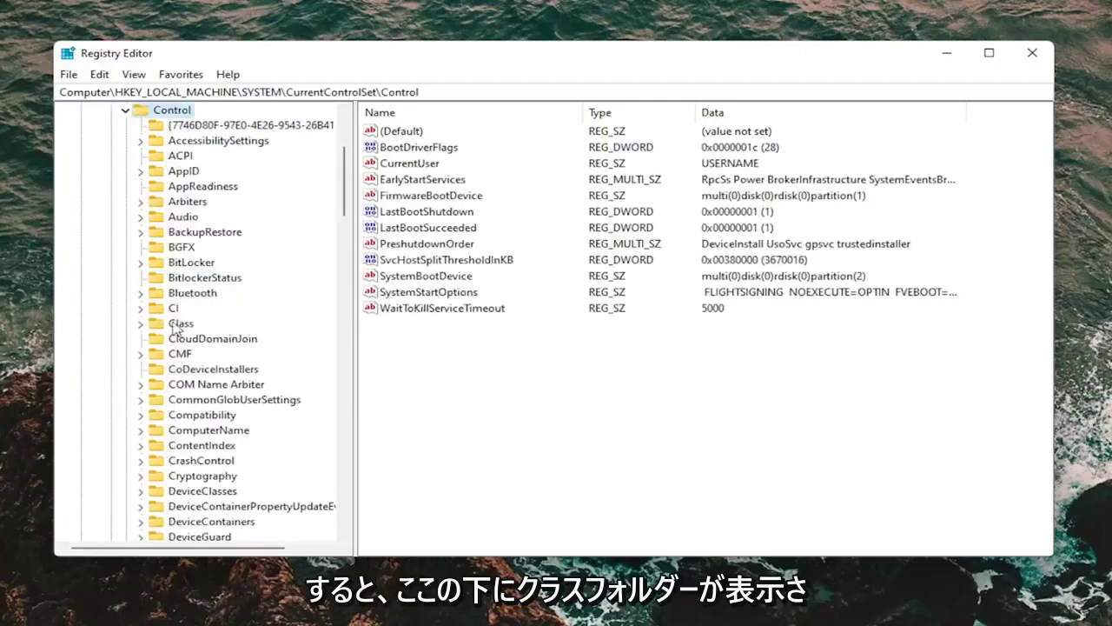
double_click(176, 325)
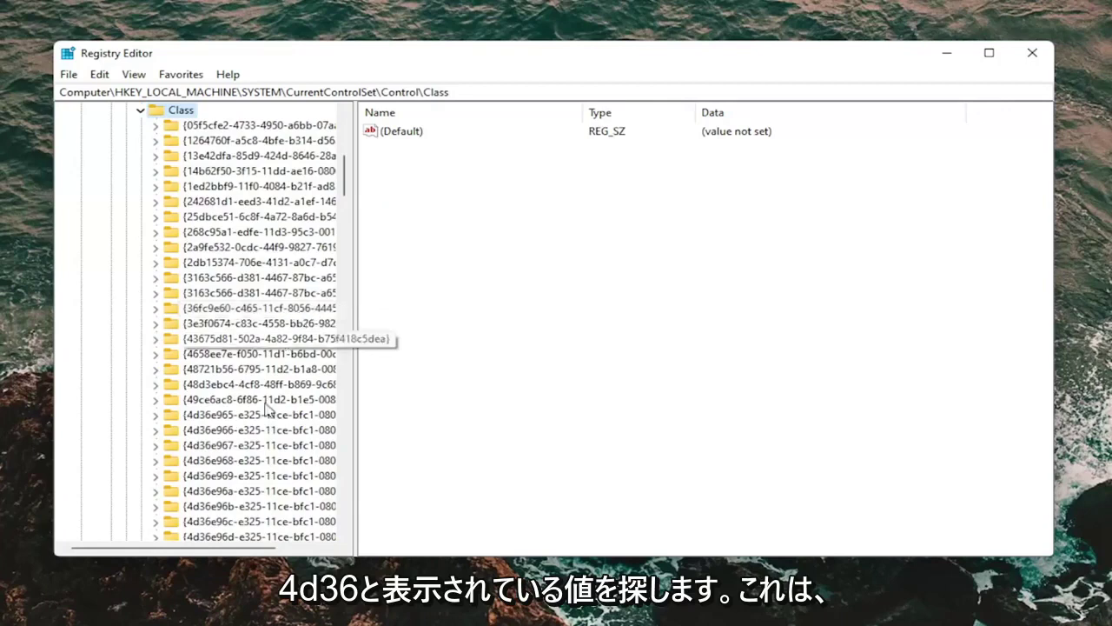
Step: Look through the 4d36e keys under Class and select {4d36e965-e325-11ce-bfc1-08002be10318} to show its values
click(205, 492)
click(214, 414)
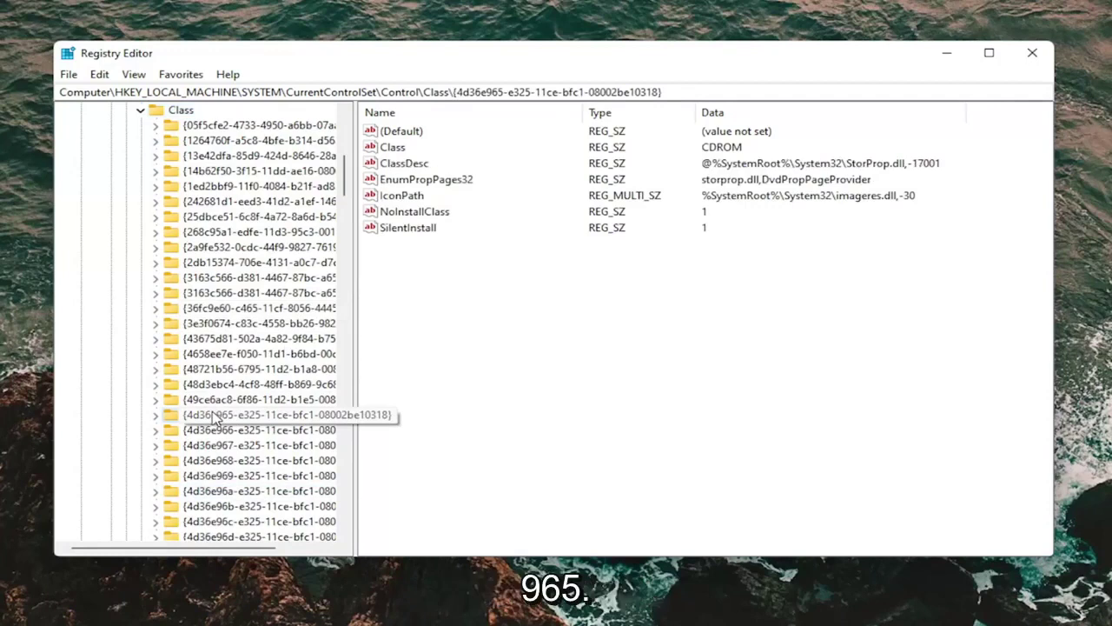
scroll(234, 439, down, 6)
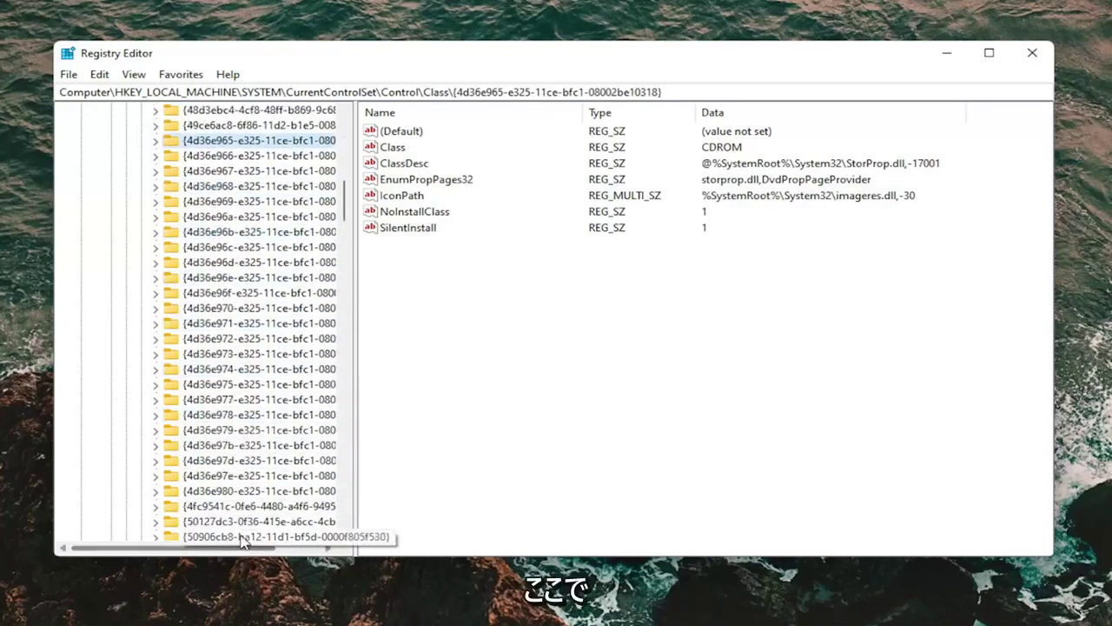
scroll(219, 406, up, 5)
click(219, 402)
click(220, 415)
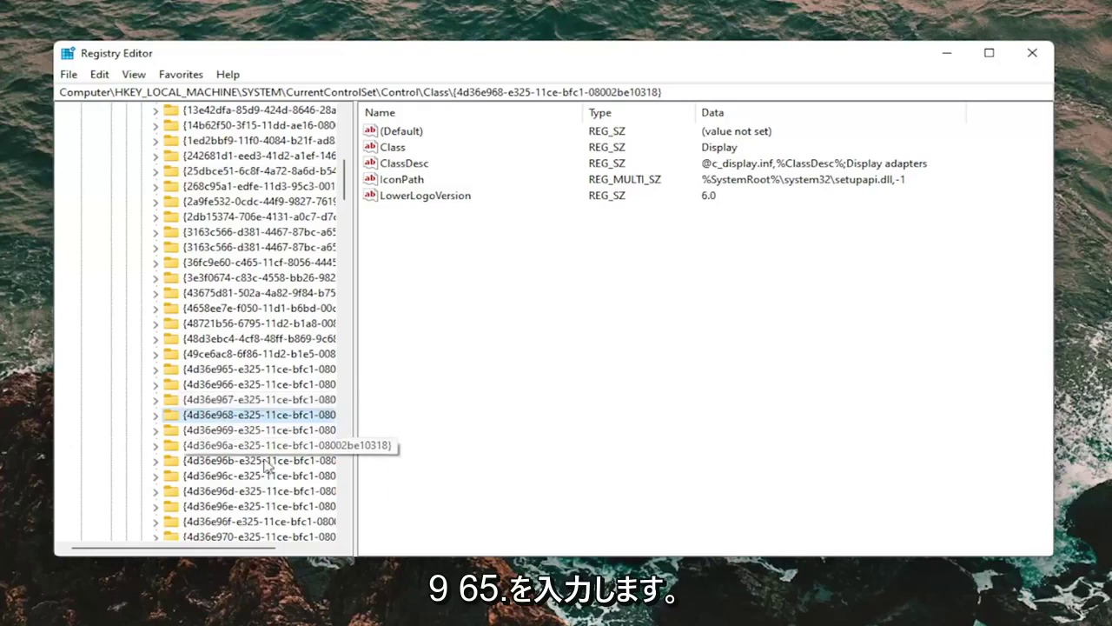
click(231, 370)
scroll(210, 423, up, 1)
scroll(211, 423, up, 1)
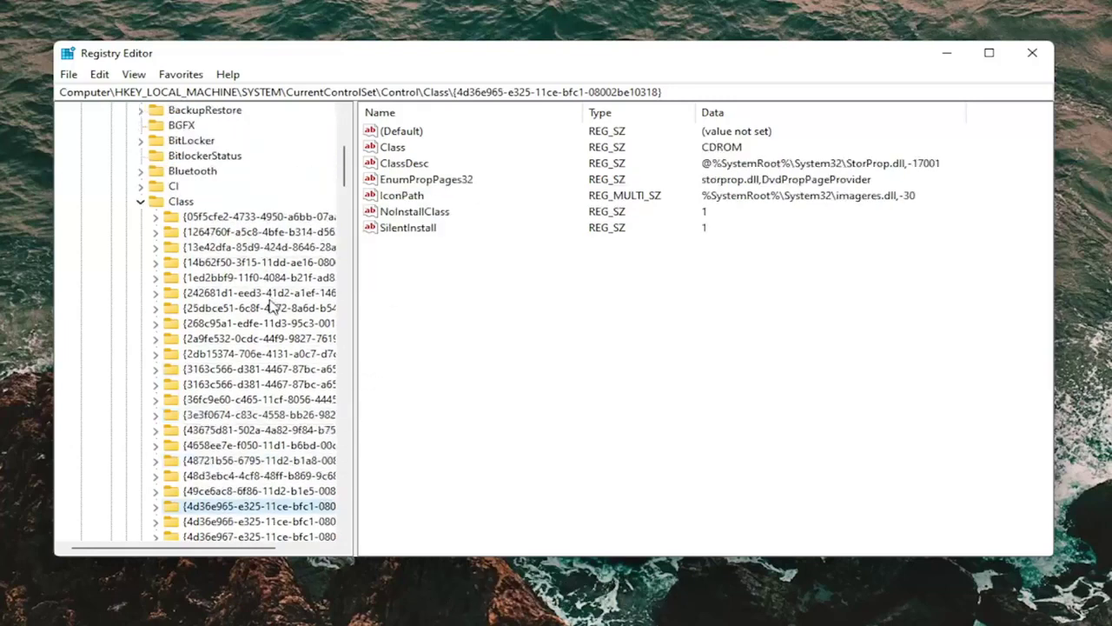
click(206, 511)
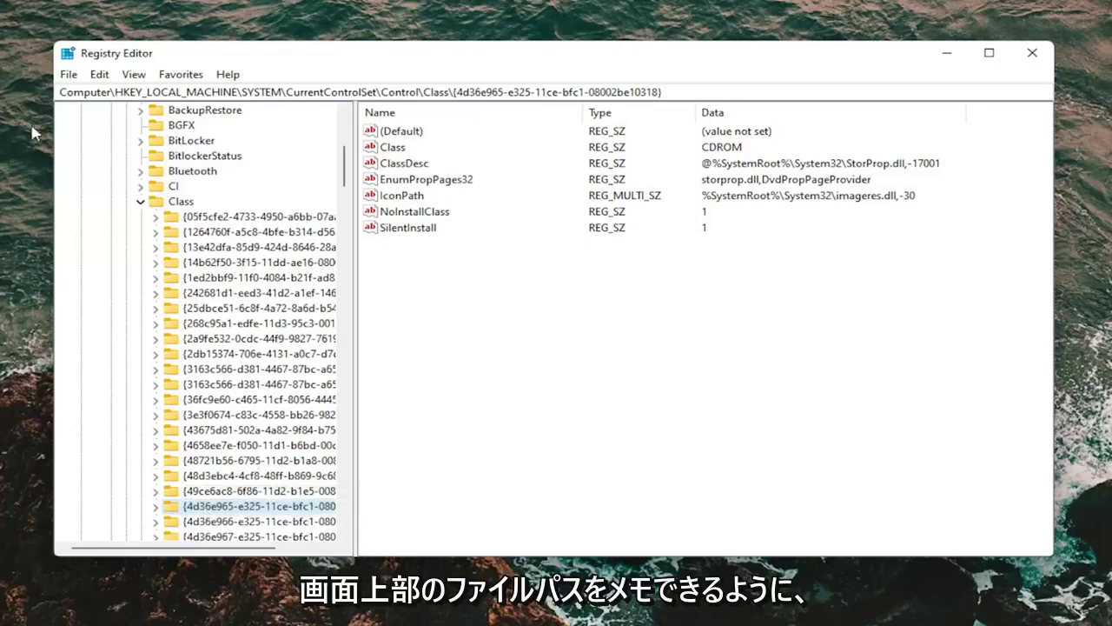
Step: Highlight the selected key's full path and view the available actions for its SilentInstall value without applying any
drag(683, 92, 58, 91)
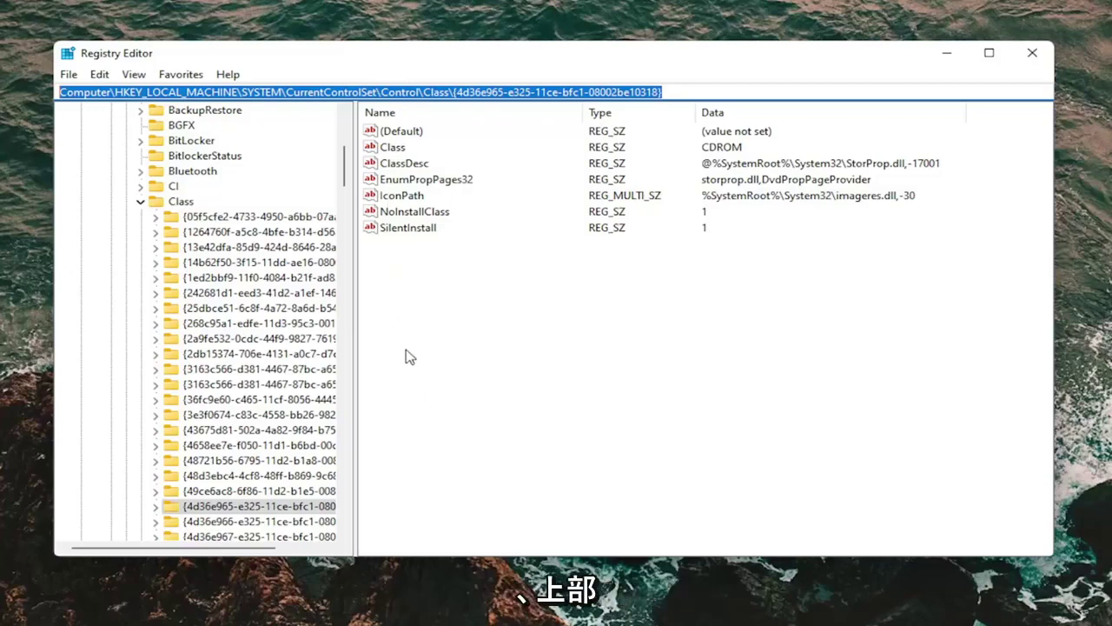
right_click(405, 229)
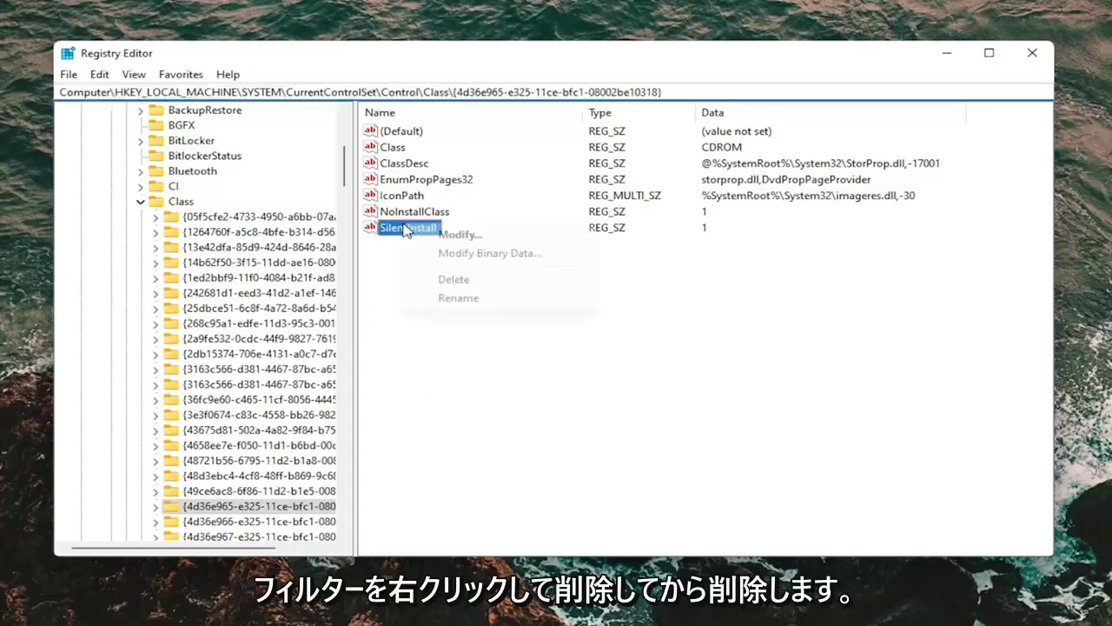
click(393, 278)
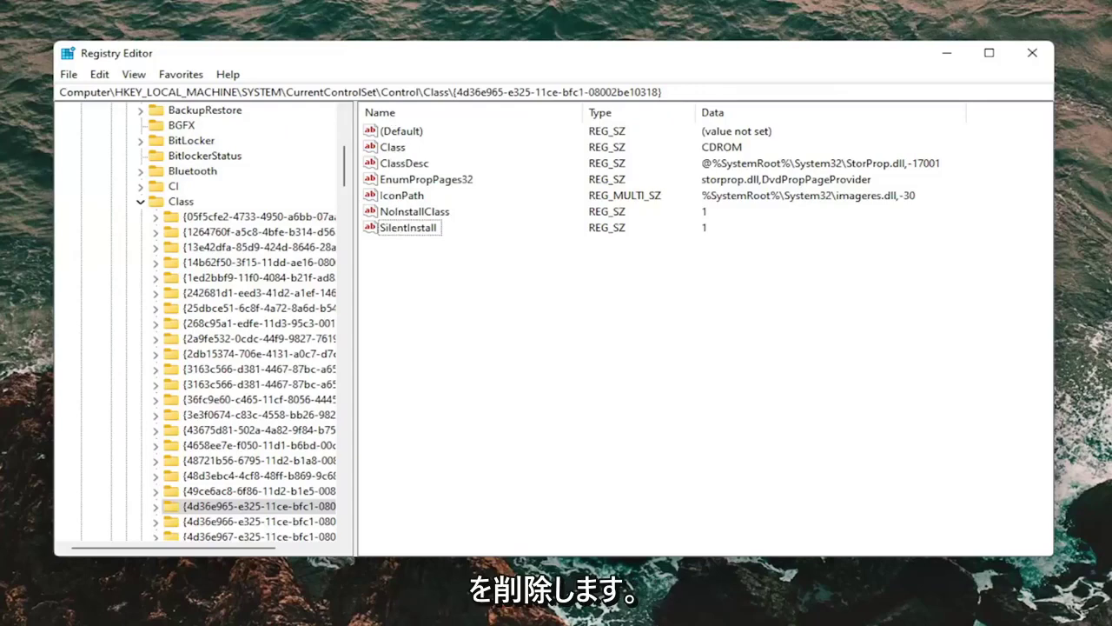
Step: Collapse the Class, Control, CurrentControlSet, SYSTEM and HKEY_LOCAL_MACHINE branches of the registry tree
click(140, 202)
scroll(143, 216, up, 6)
click(128, 262)
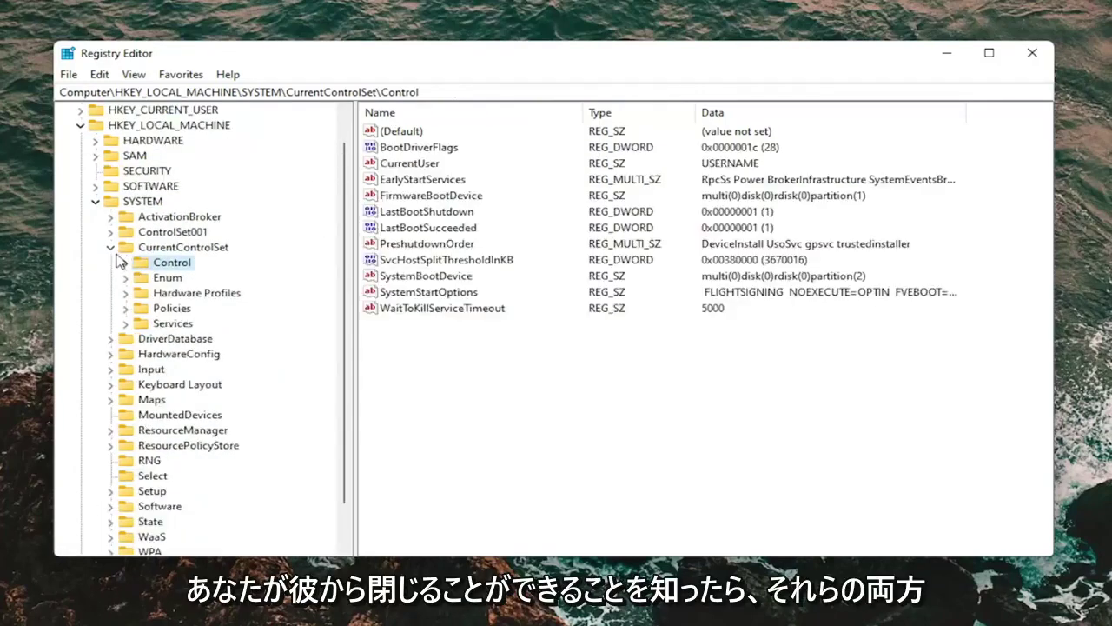
click(110, 247)
click(95, 231)
click(80, 156)
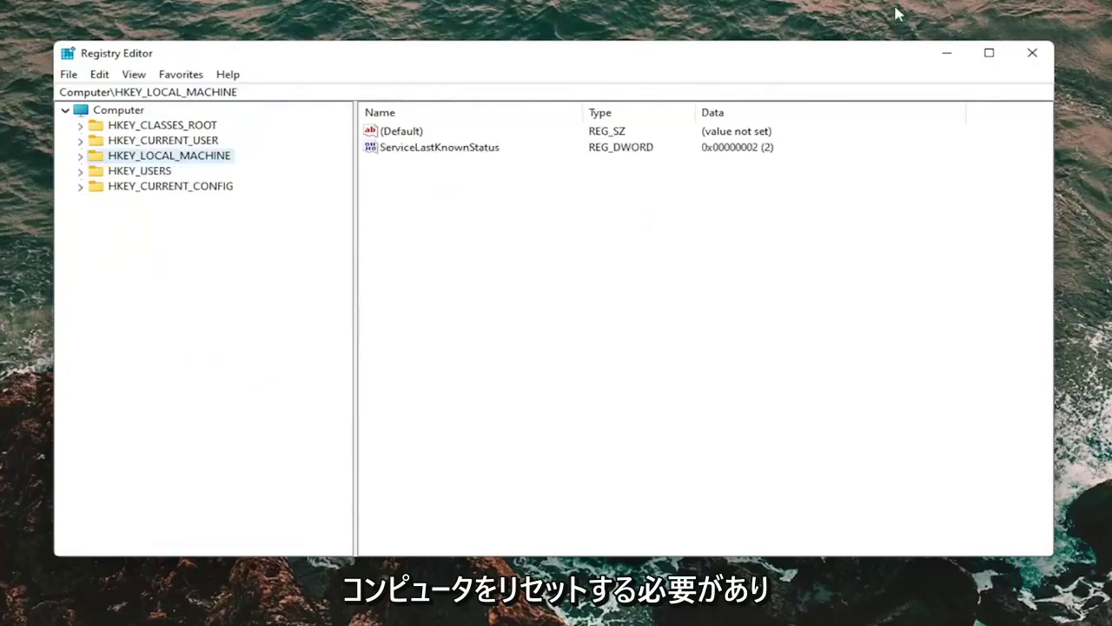
Step: Close Registry Editor and restart the computer
click(1032, 52)
key(super+x)
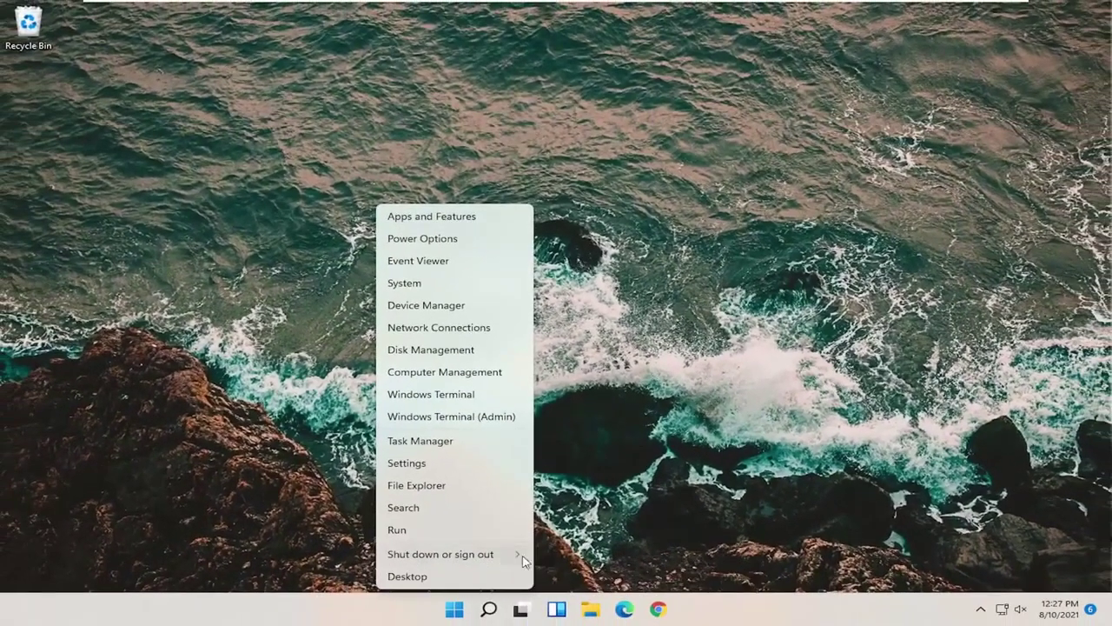
mouse_move(504, 558)
click(560, 581)
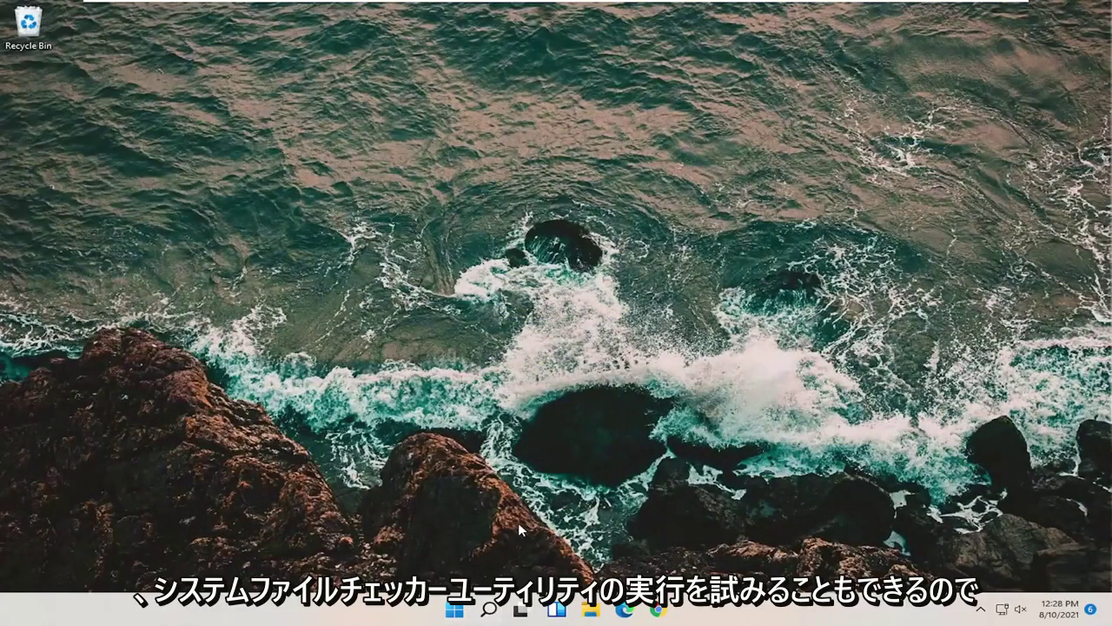
Step: Search for cmd and run Command Prompt as administrator, allowing it to make changes to the device
click(492, 609)
text(cmd)
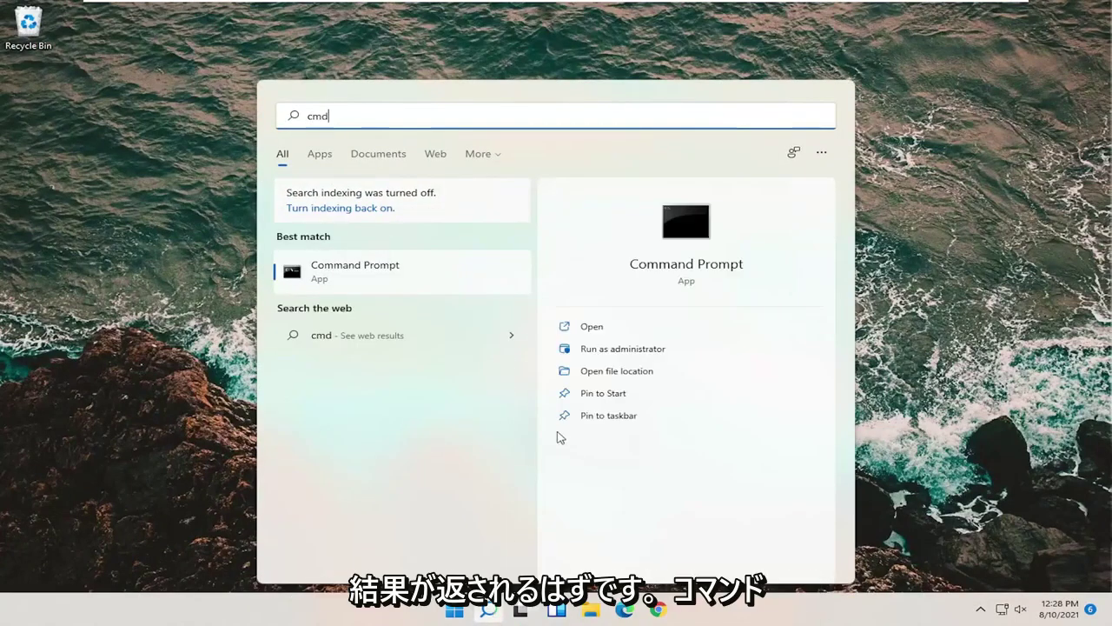
right_click(362, 274)
click(401, 292)
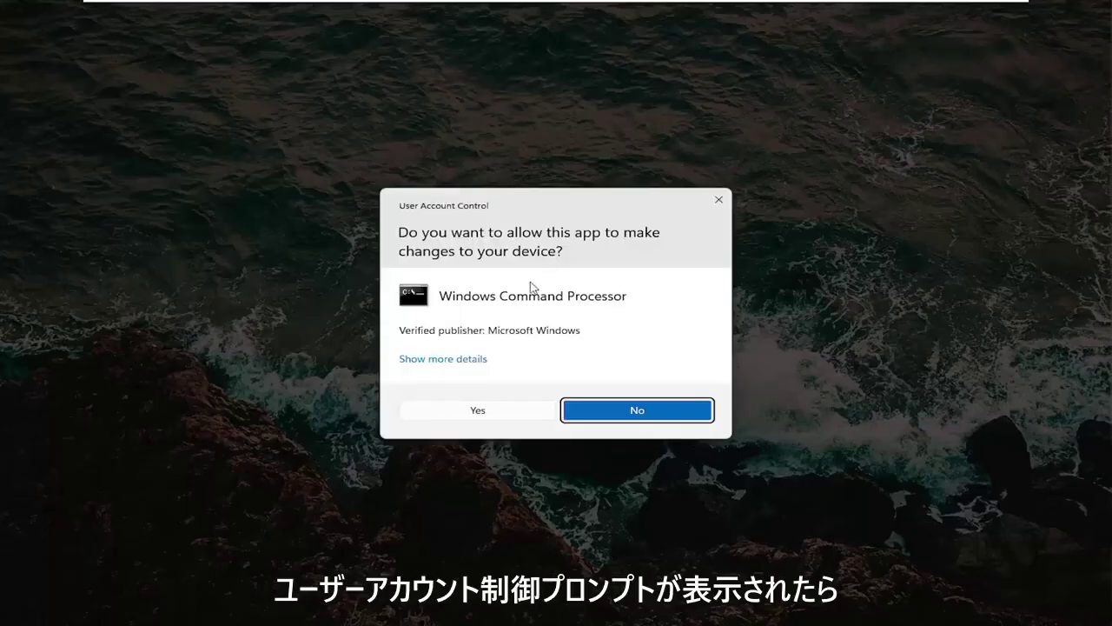
click(492, 412)
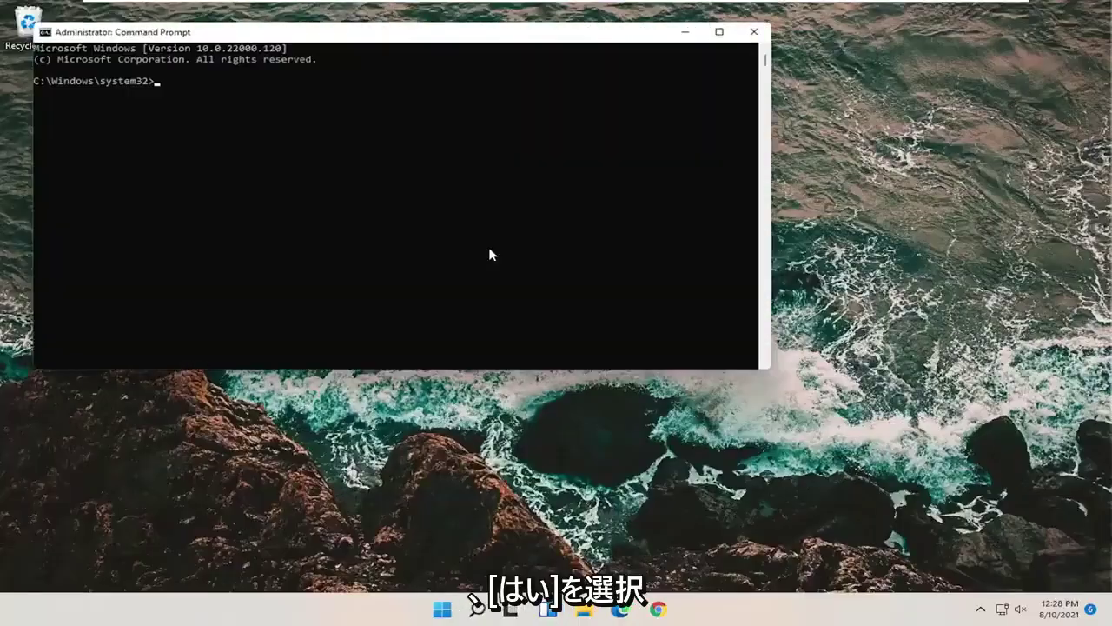
Step: Move the Command Prompt window toward the middle of the desktop and run sfc /scannow to start a system file scan
drag(407, 30, 564, 92)
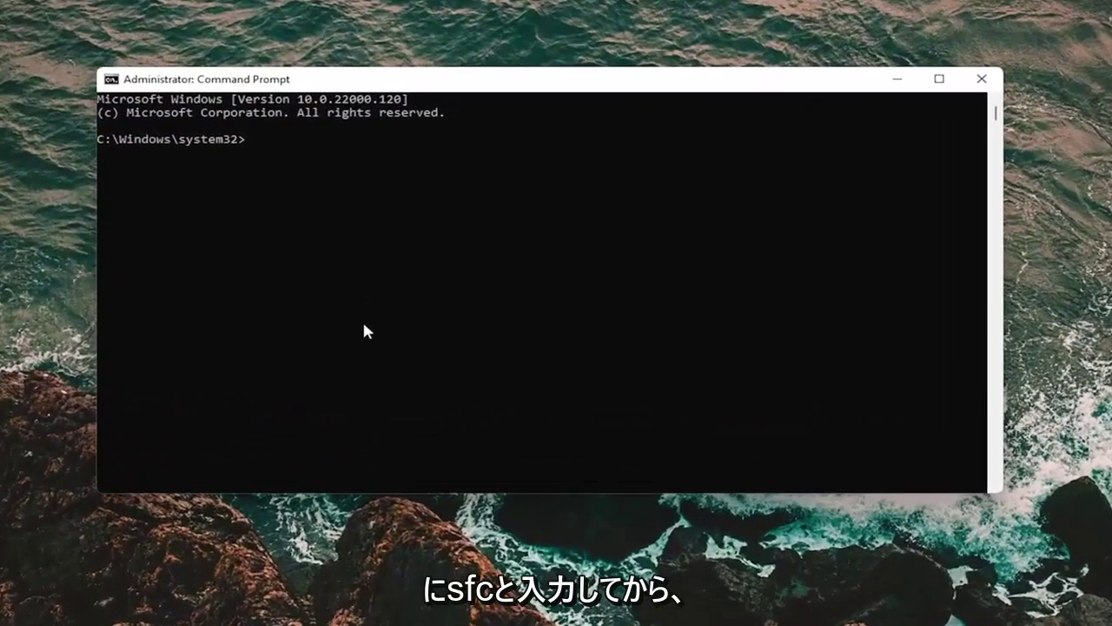
text(sfc)
text(/scannow)
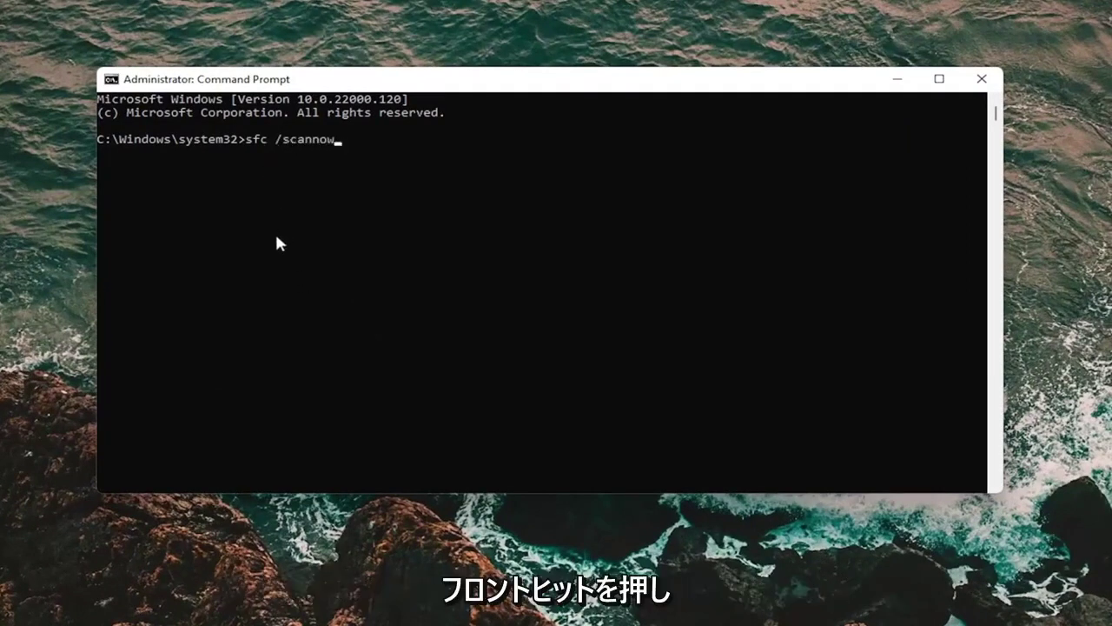
key(Return)
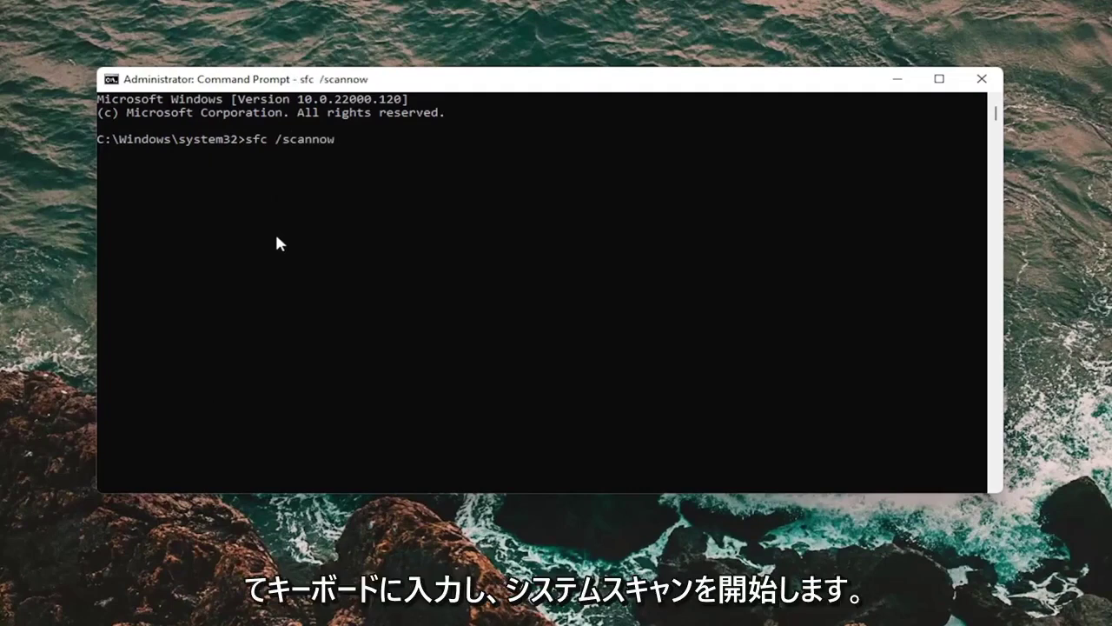
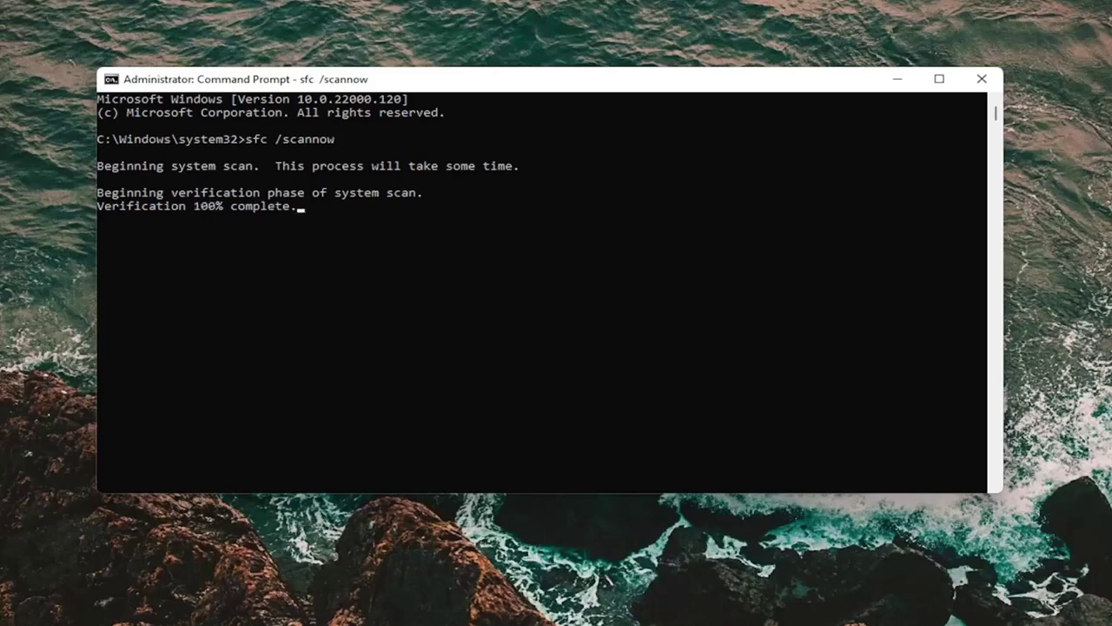
Step: Close the Command Prompt window after the scan and restart Windows
click(980, 80)
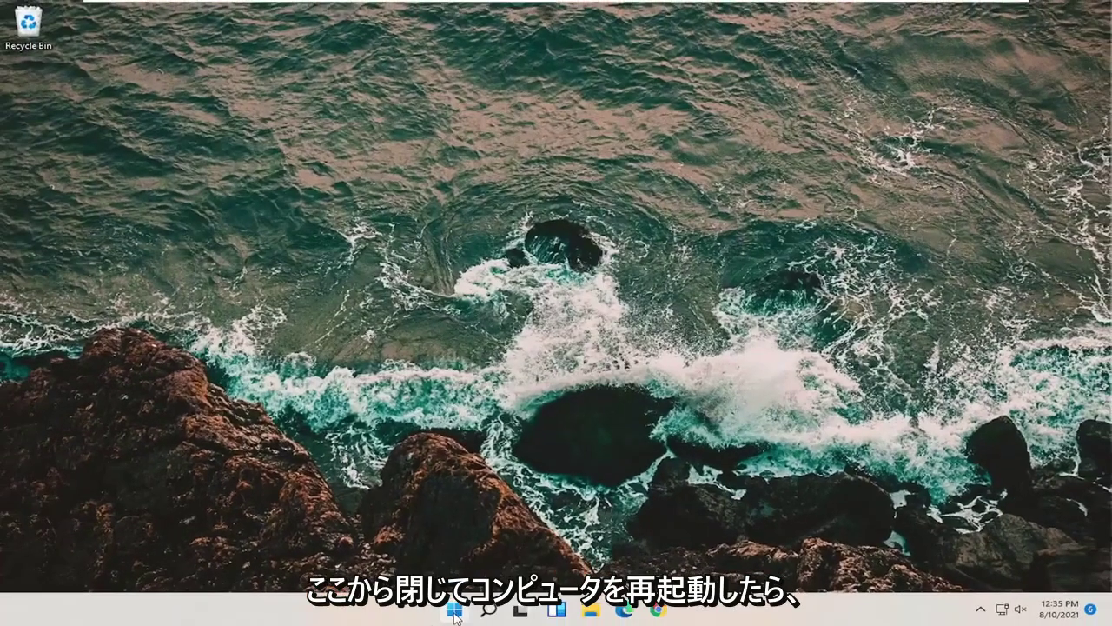
right_click(454, 609)
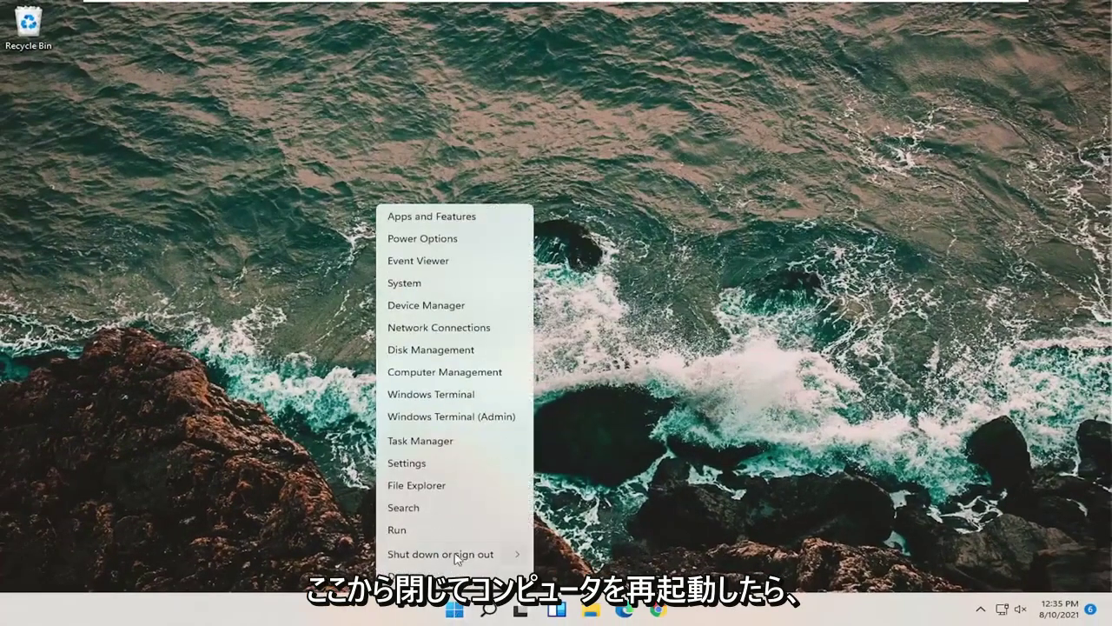
mouse_move(454, 557)
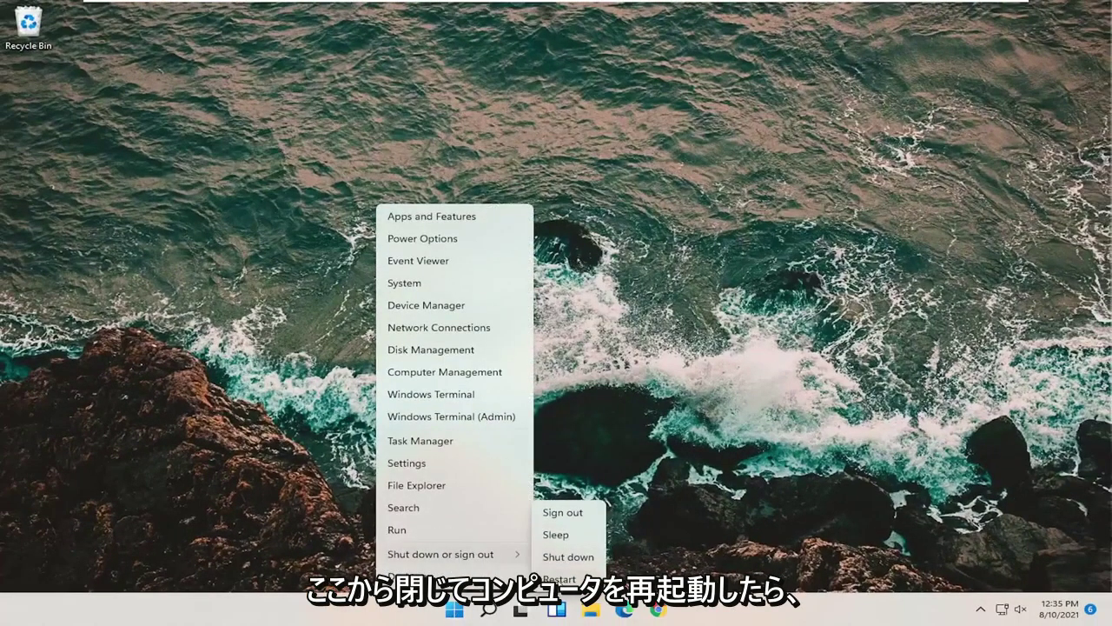
click(559, 579)
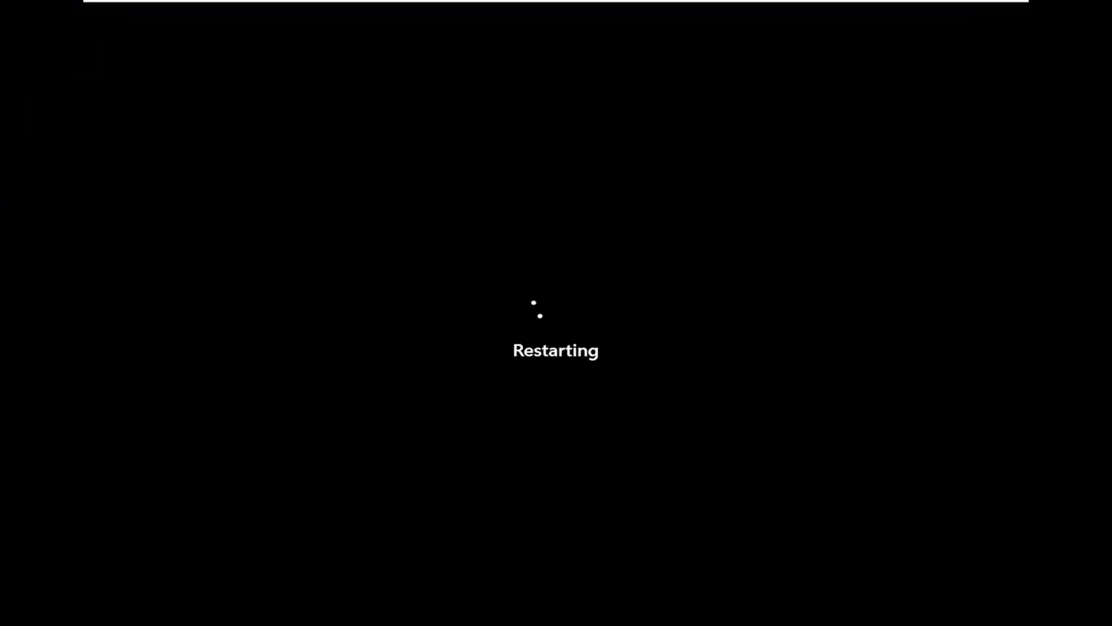